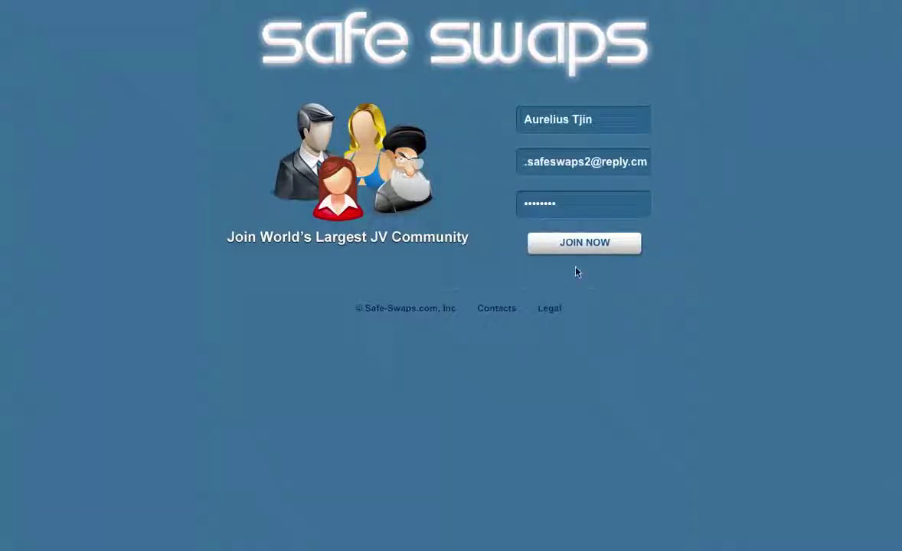
left_click(578, 257)
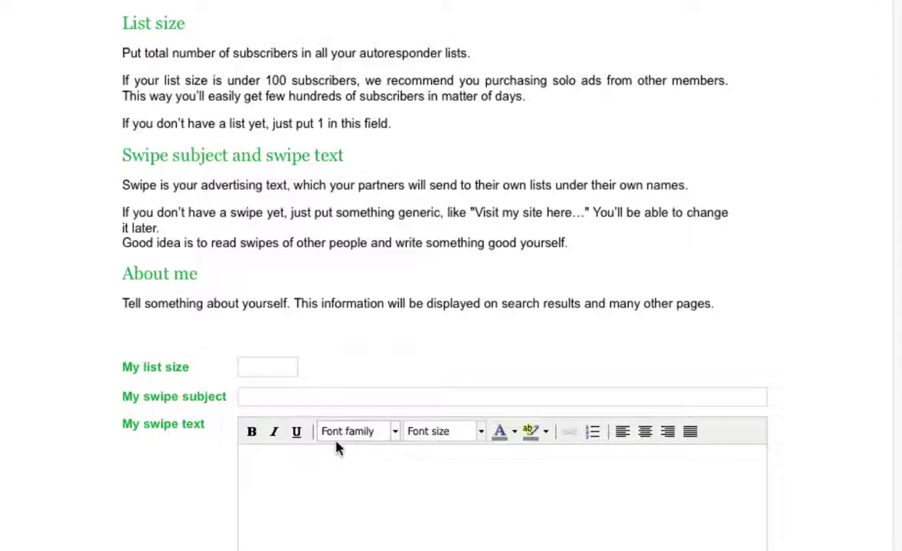
left_click(137, 380)
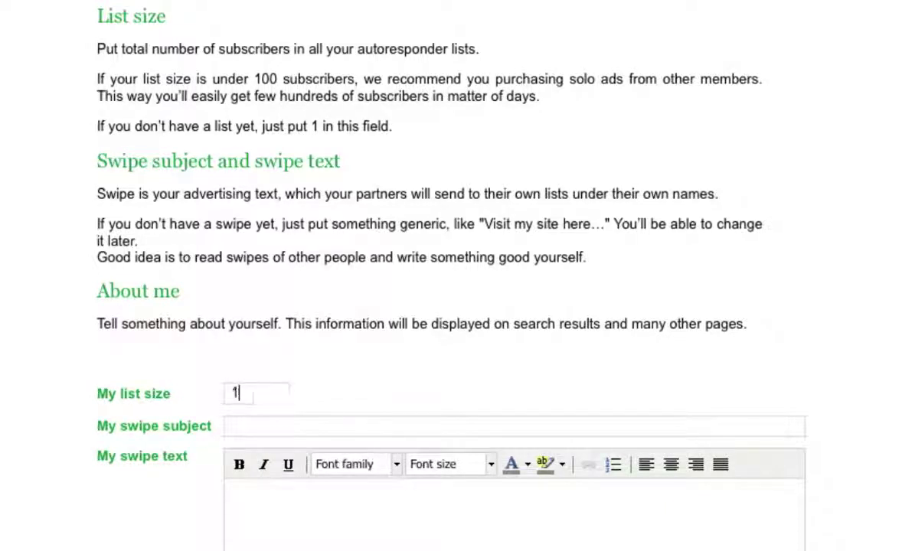
type("100")
left_click(339, 505)
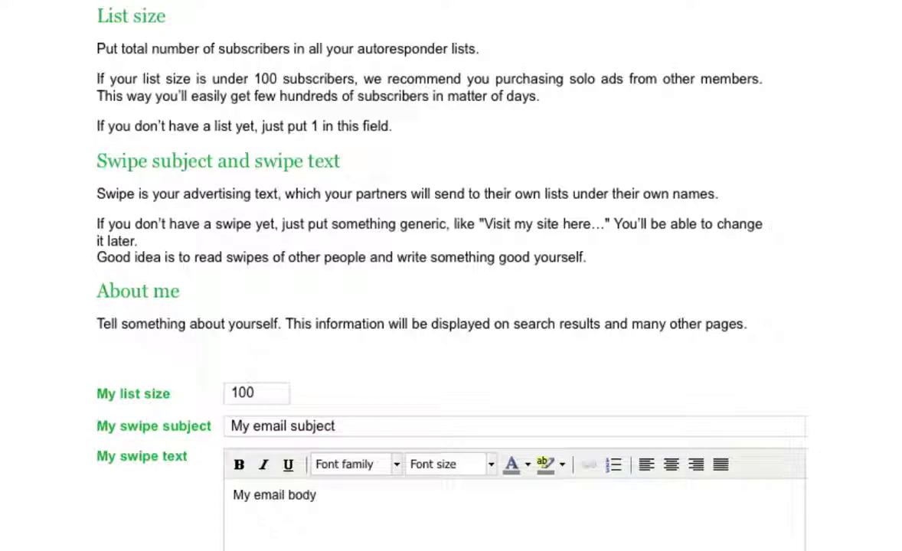
type("http://www.my-domain.com")
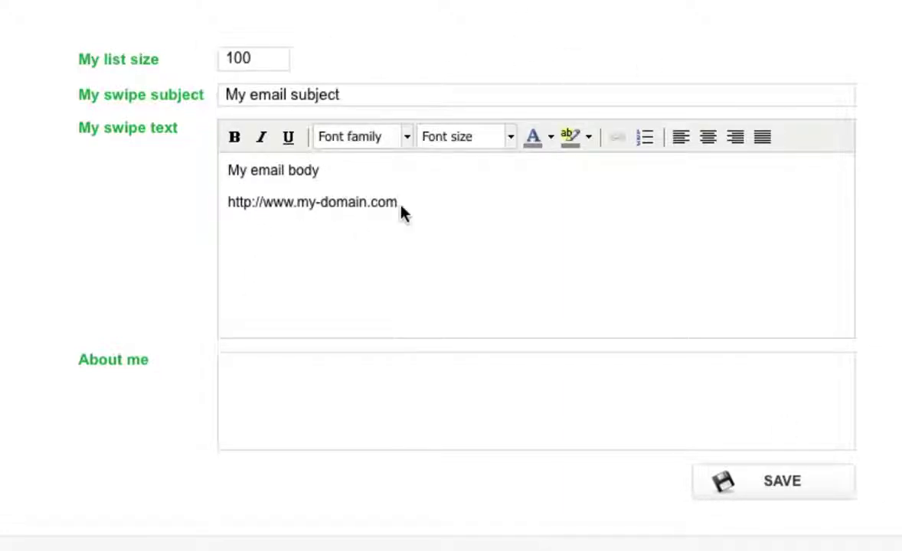
Step: Paste 'Internet marketer since 2005' into About me and save the profile
left_click(298, 386)
type("Internet marketer since 2005")
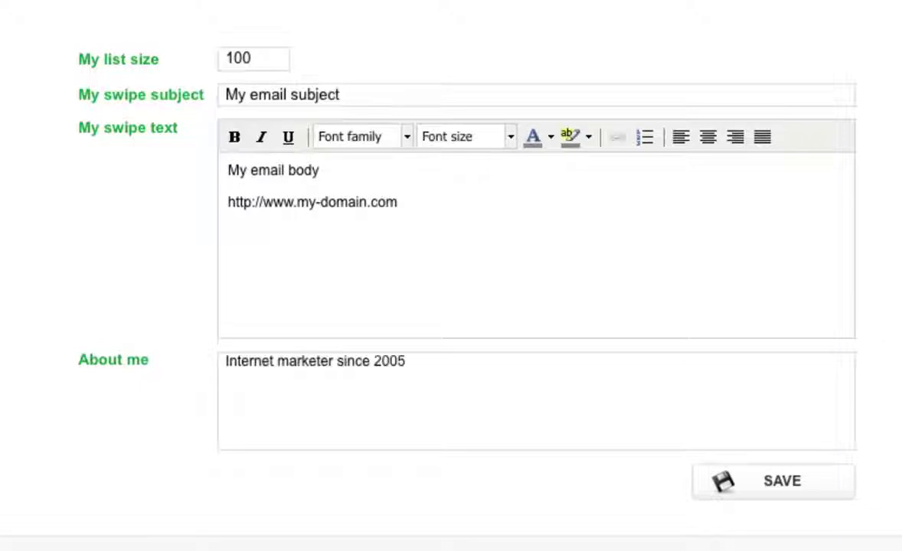
left_click(779, 490)
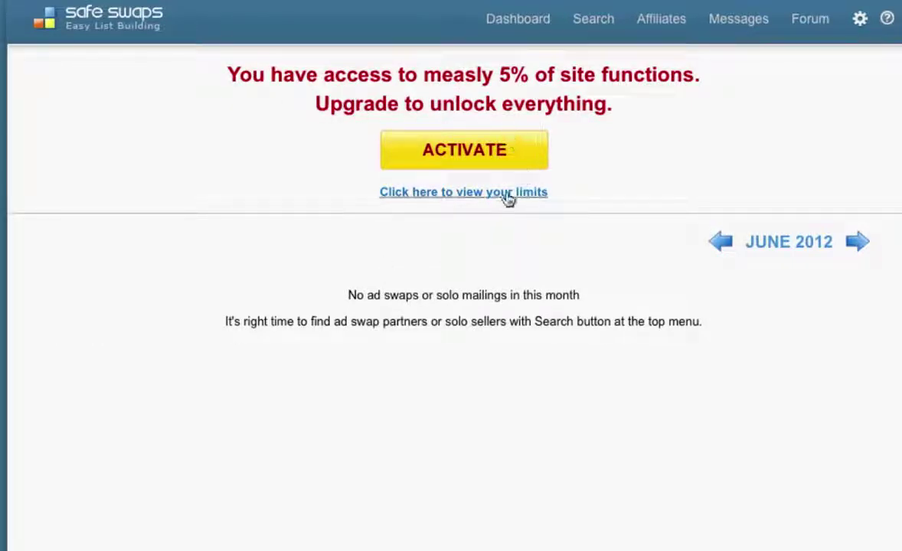
Step: Show the Search menu's ad swap and solo mailing size options
mouse_move(589, 36)
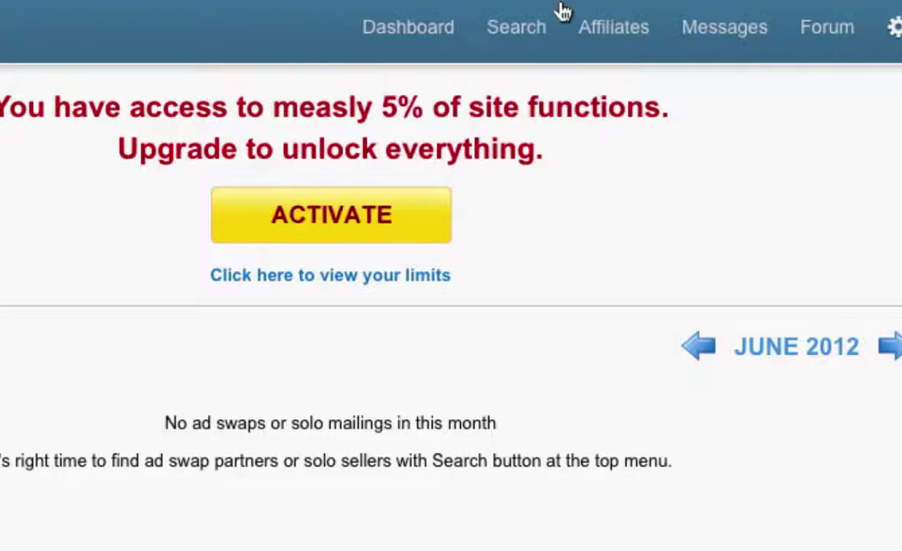
mouse_move(539, 57)
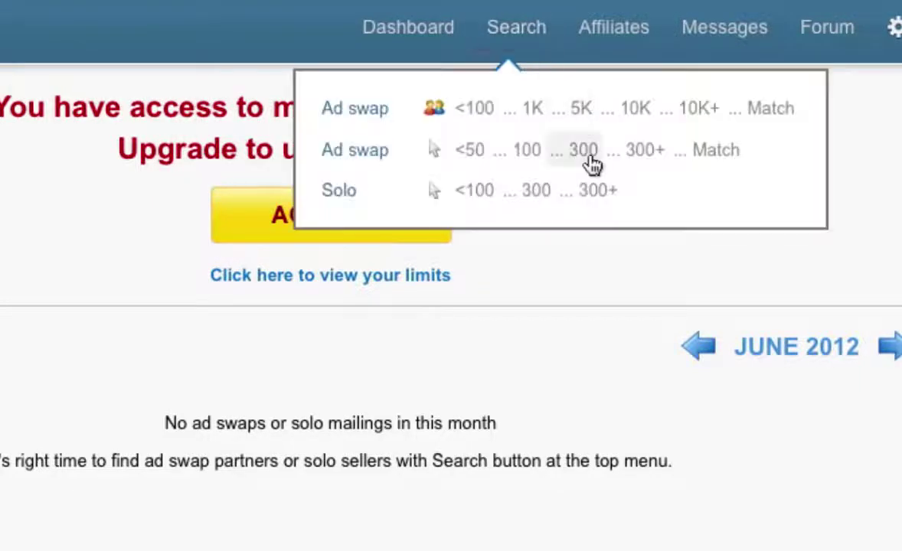
Step: Search for solo sellers offering 300+ clicks and scroll through the results
left_click(602, 202)
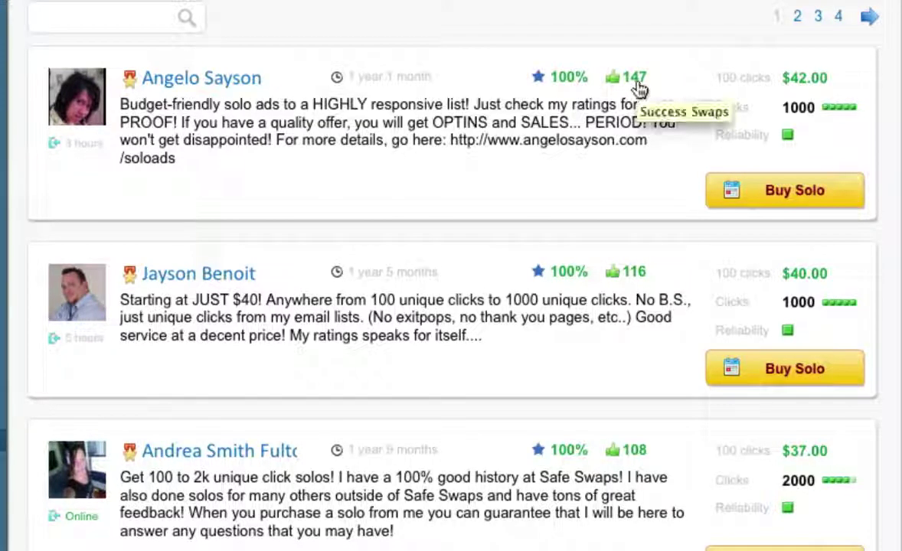
scroll(636, 89, "down", 1)
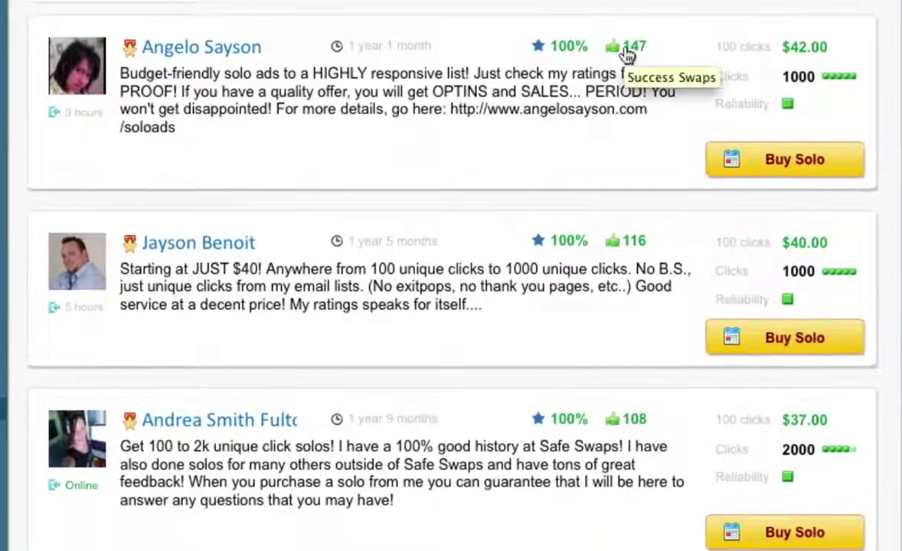
Step: Open the seller's profile and show buyer reviews on his Solo seller tab
left_click(653, 97)
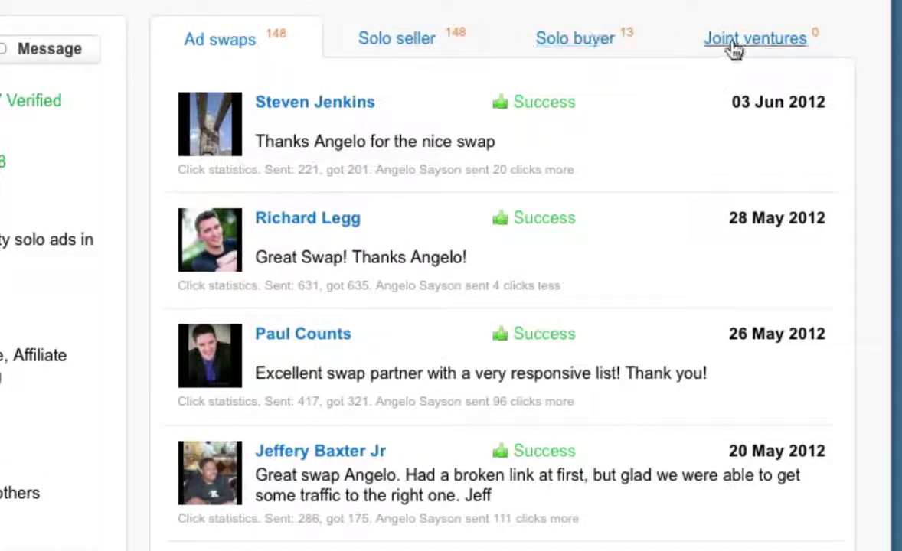
left_click(396, 39)
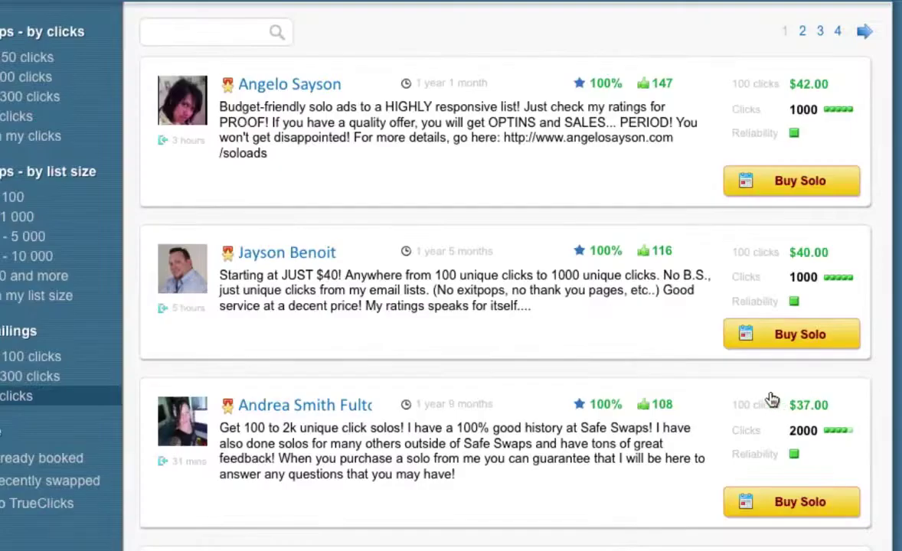
Step: Start a solo ad order from the seller with broadcast date Tuesday 26 June
scroll(747, 400, "down", 15)
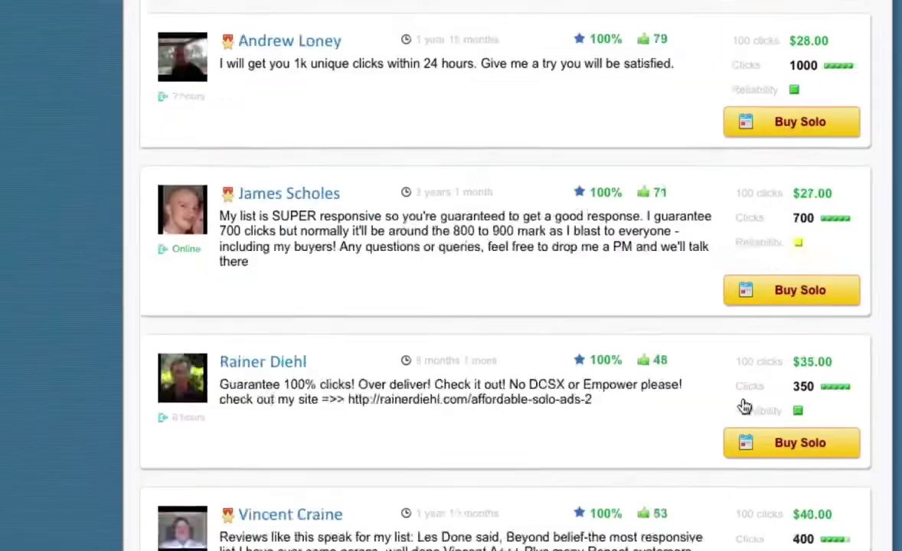
scroll(745, 405, "up", 15)
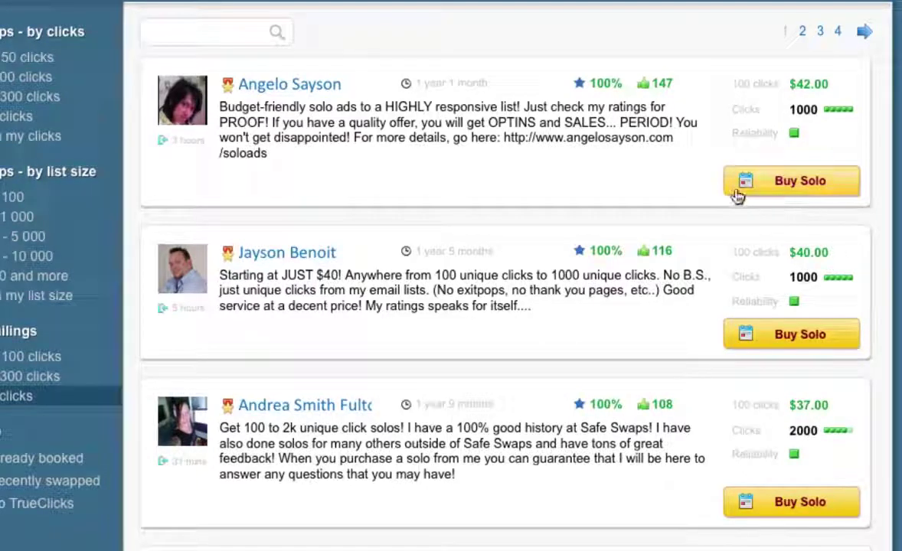
left_click(782, 191)
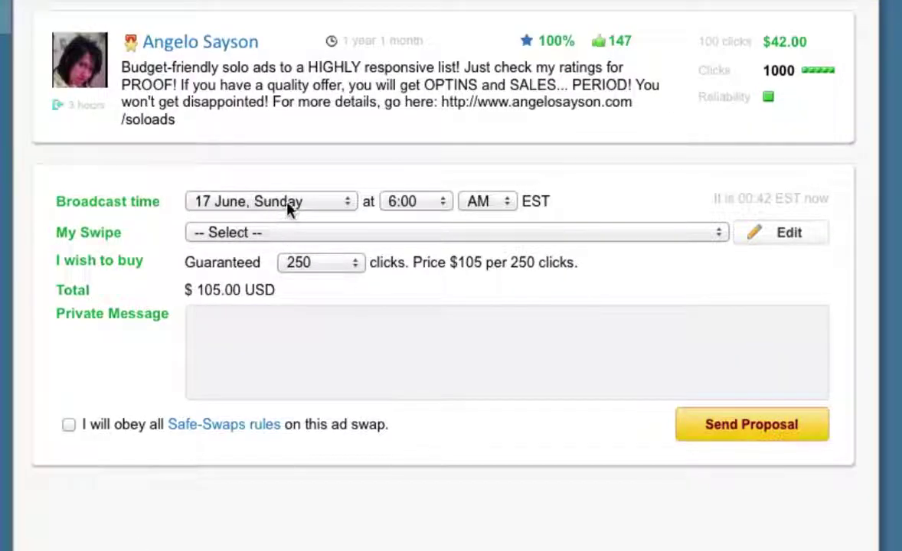
left_click(310, 207)
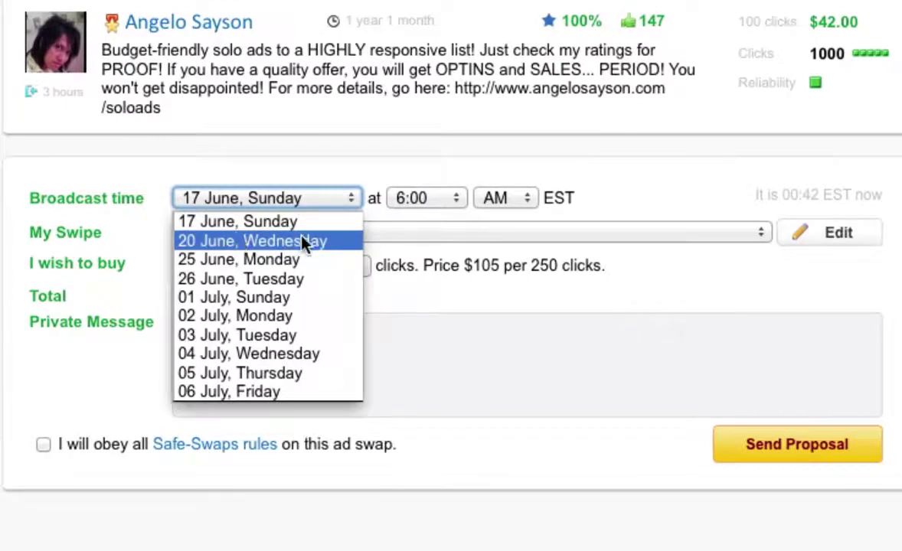
left_click(265, 282)
Step: Keep 6:00 as the broadcast time and choose the 'My email subject' swipe
left_click(432, 197)
left_click(431, 199)
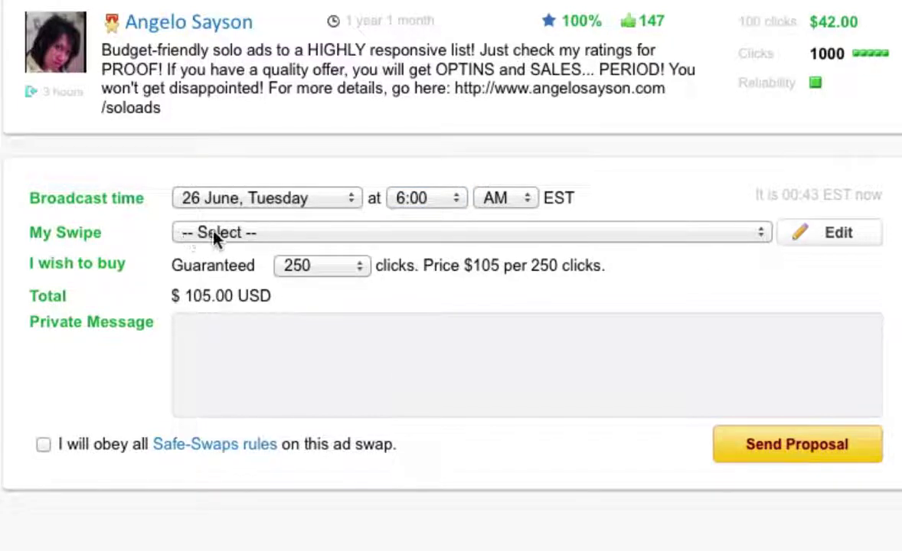
left_click(305, 241)
left_click(320, 240)
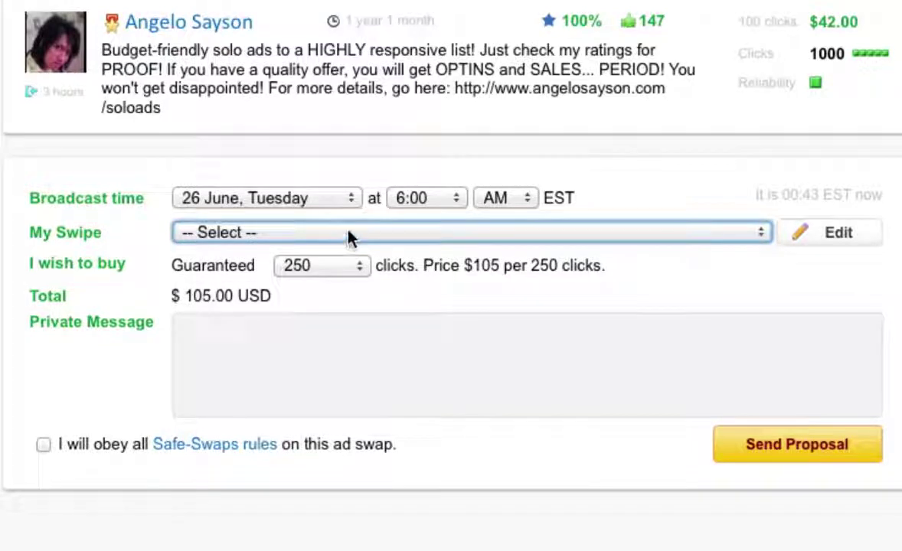
left_click(365, 239)
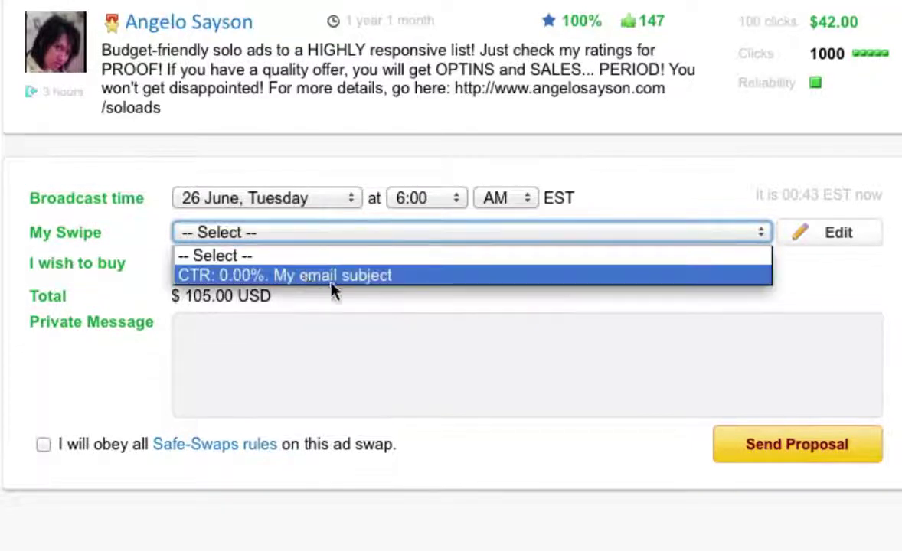
left_click(346, 277)
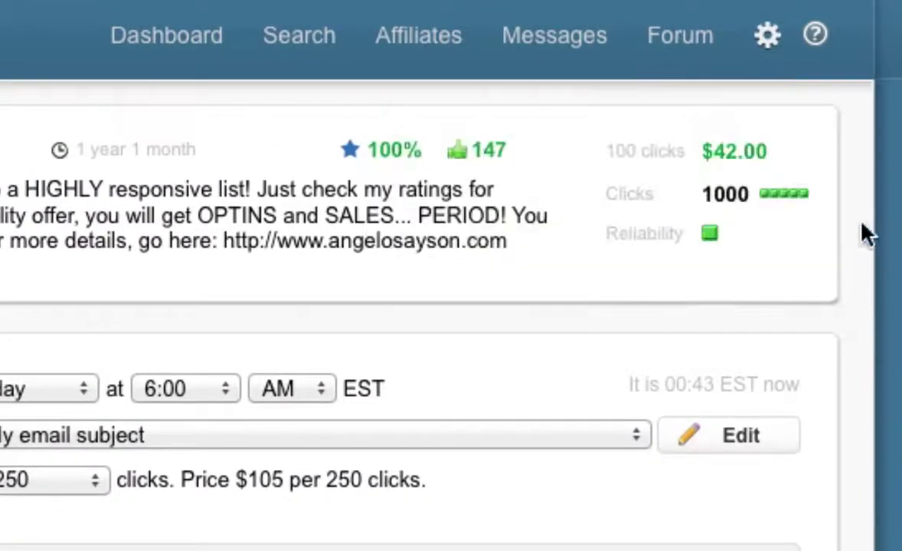
mouse_move(770, 52)
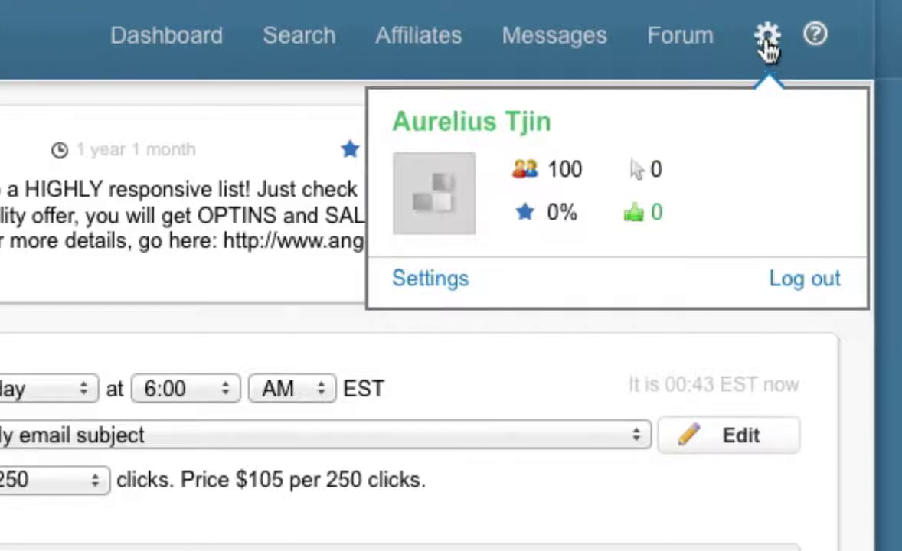
Step: Open account settings in a new tab and review the saved swipe's subject and body
right_click(438, 282)
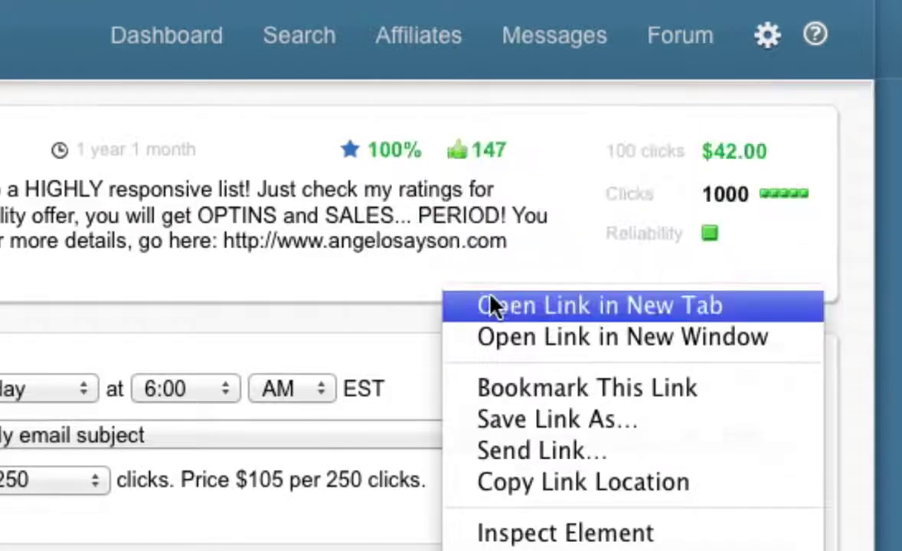
left_click(482, 305)
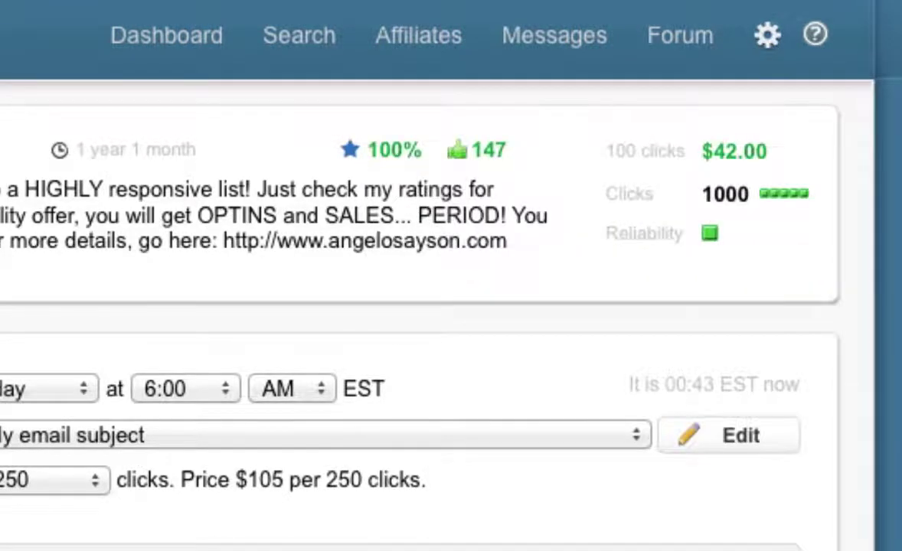
key("ctrl+Tab")
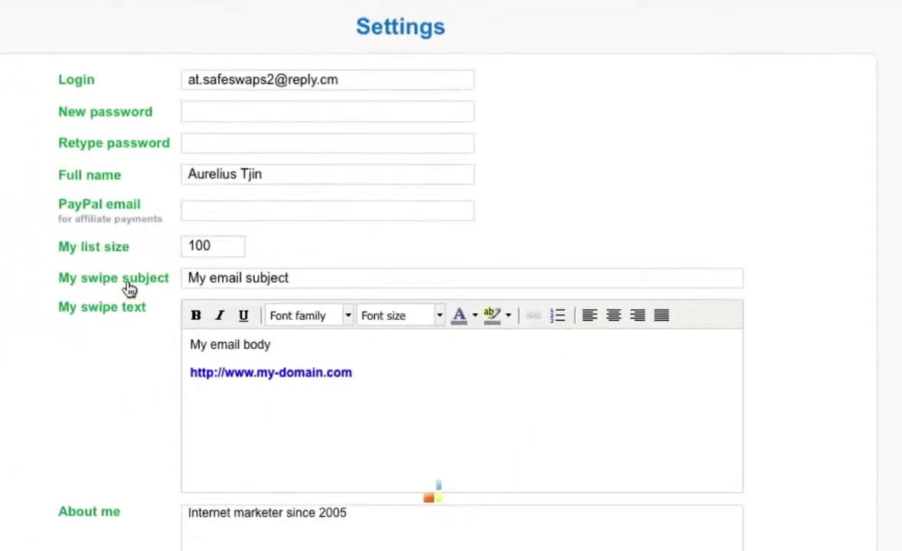
left_click(195, 278)
left_click(375, 402)
left_click(196, 372, "shift")
left_click(363, 433)
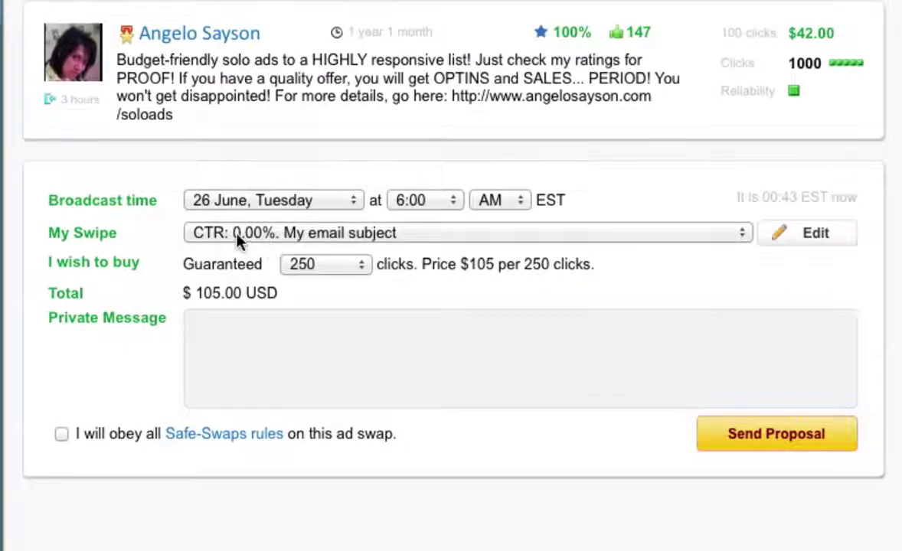
Step: Attach the 'My email subject' swipe to the proposal and show its email body
left_click(236, 237)
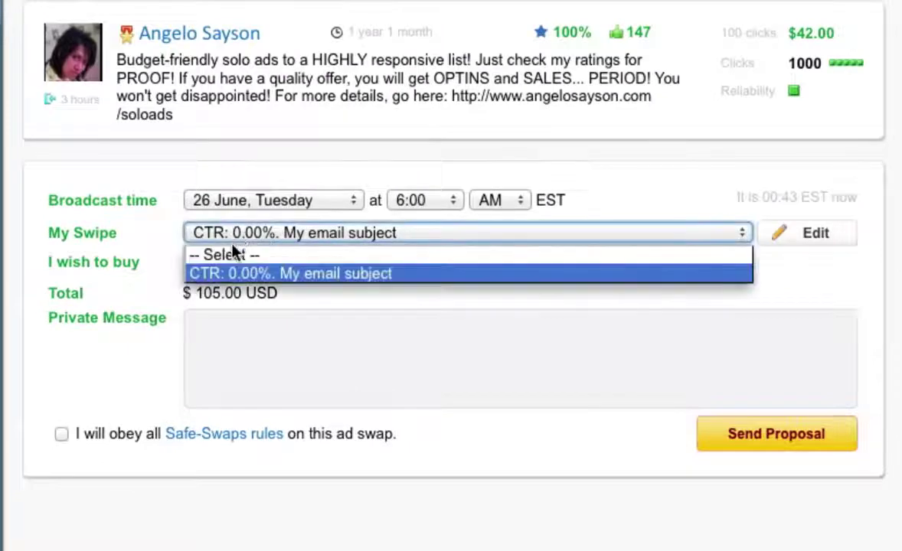
left_click(346, 283)
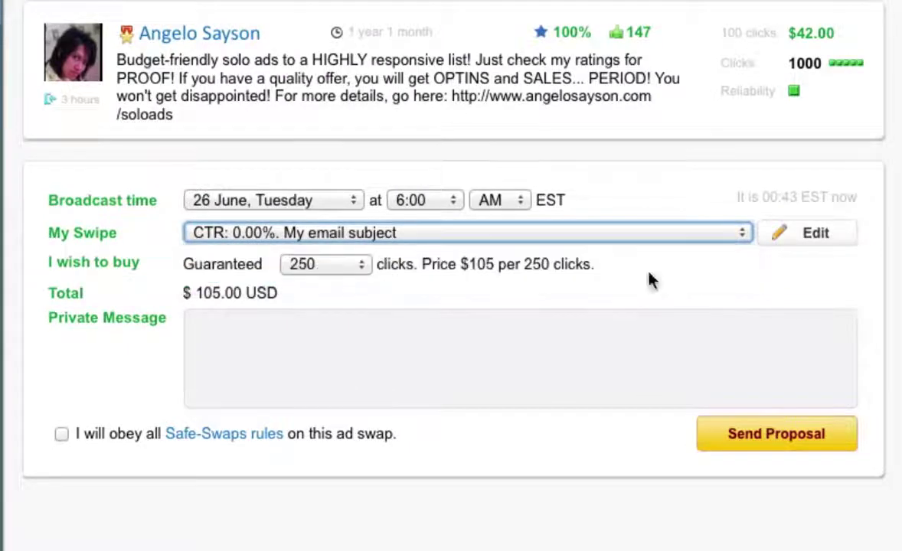
left_click(813, 236)
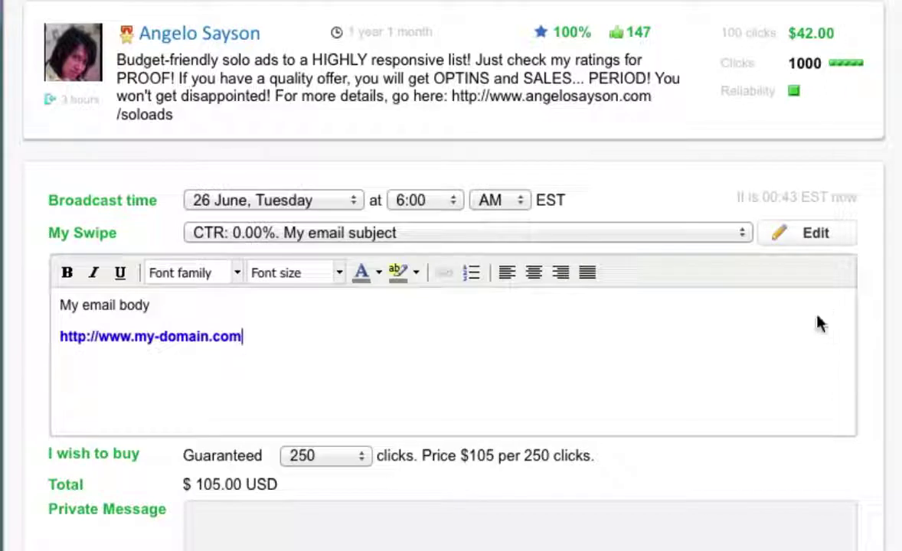
scroll(67, 448, "down", 1)
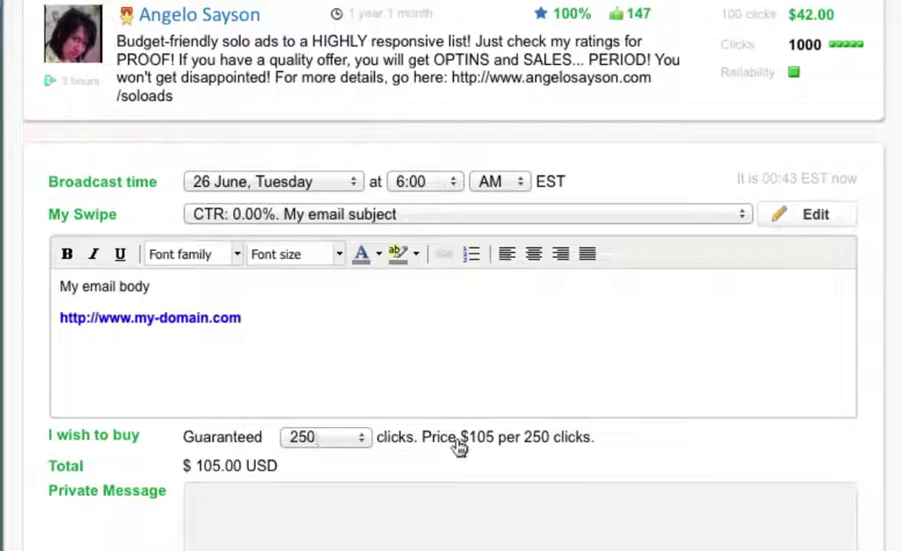
left_click(354, 442)
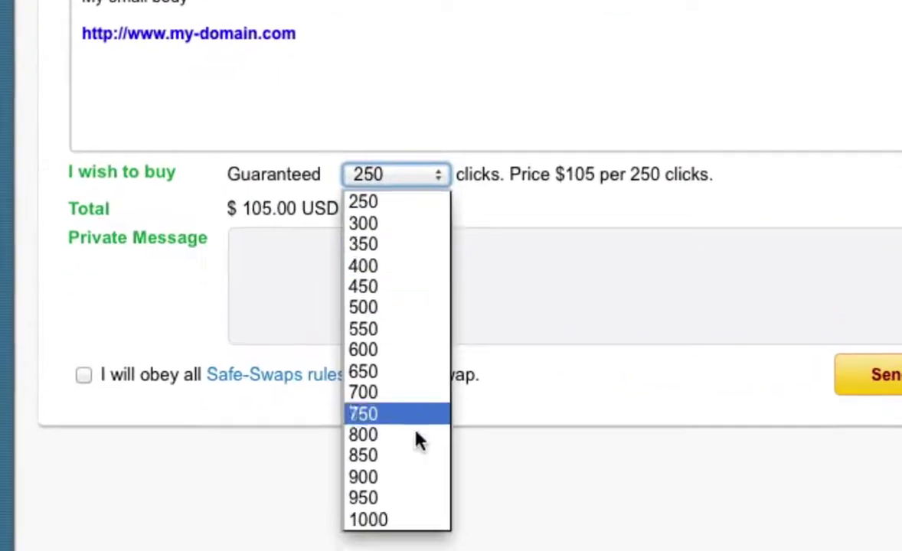
left_click(376, 550)
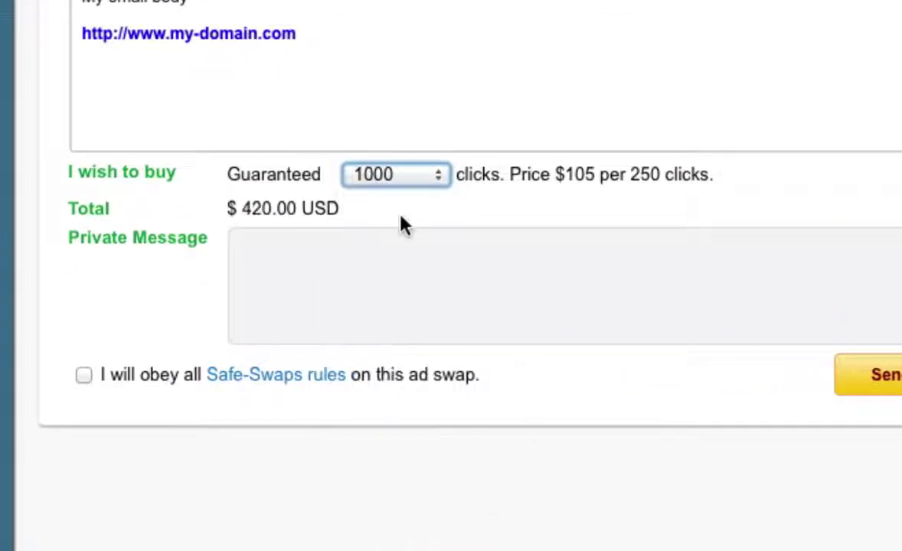
left_click(361, 213)
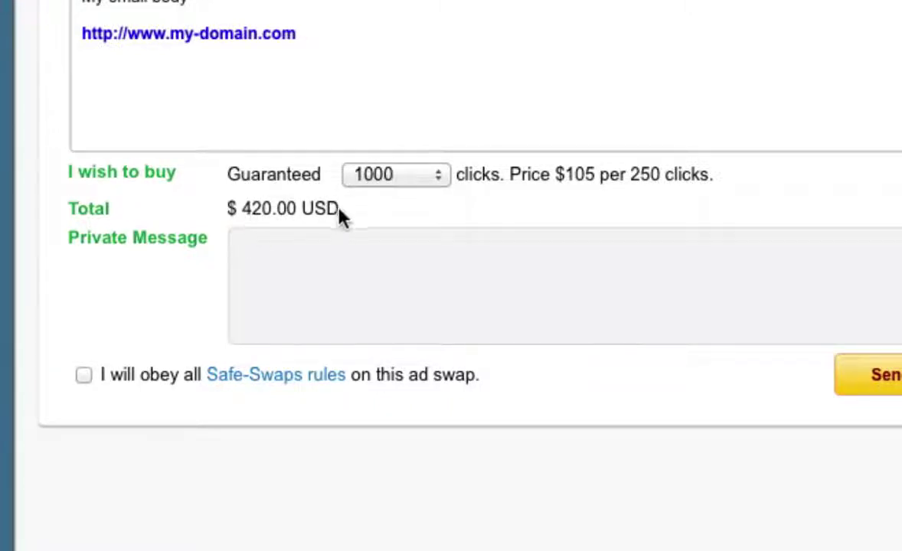
scroll(412, 177, "up", 1)
left_click(393, 202)
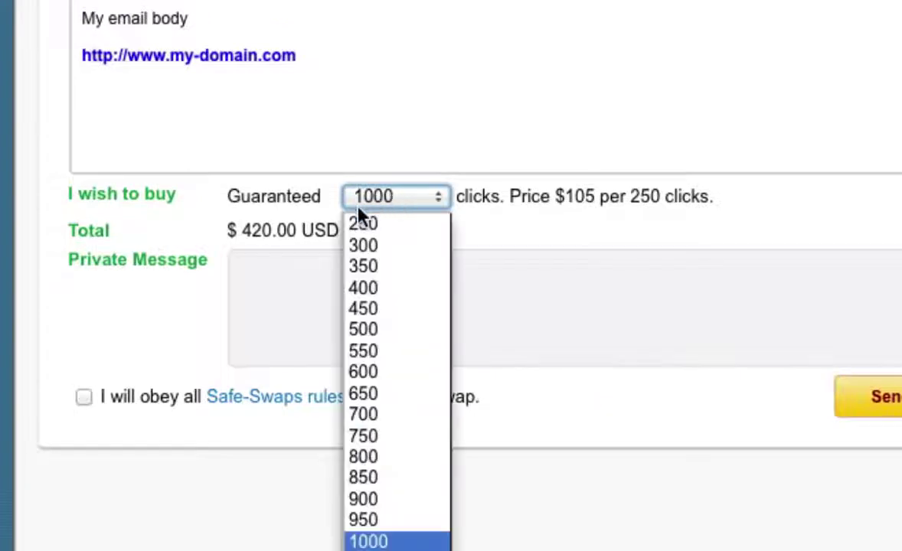
left_click(370, 225)
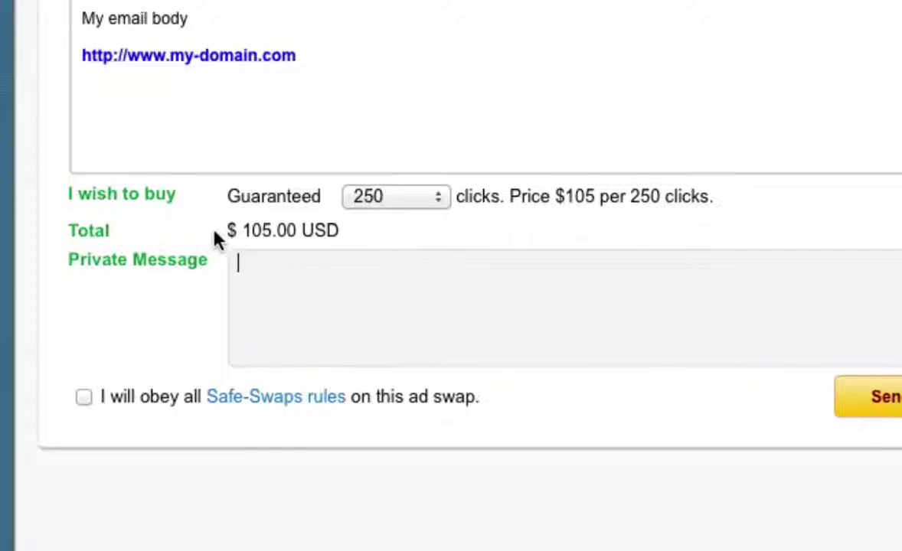
Step: Agree to the Safe-Swaps rules and send the $105.00 solo ad proposal
left_click_drag(217, 238, 346, 239)
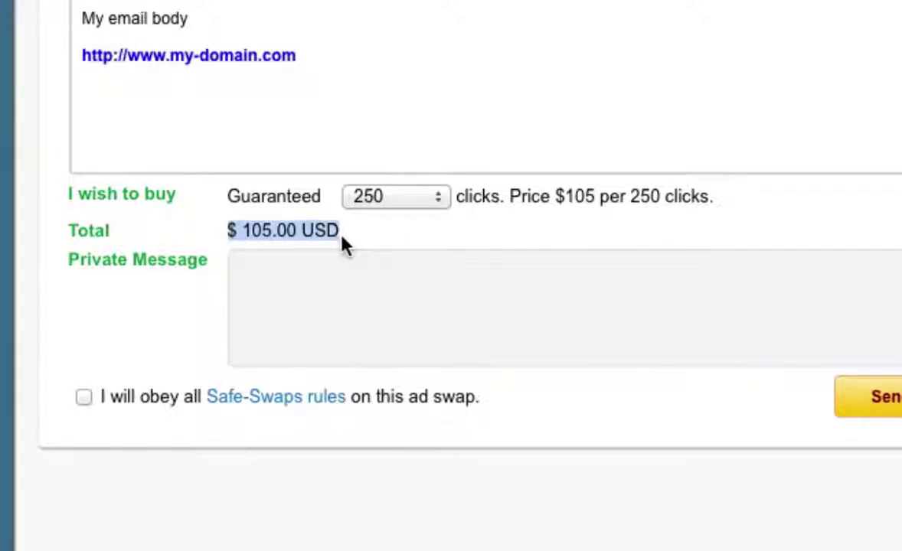
left_click(317, 288)
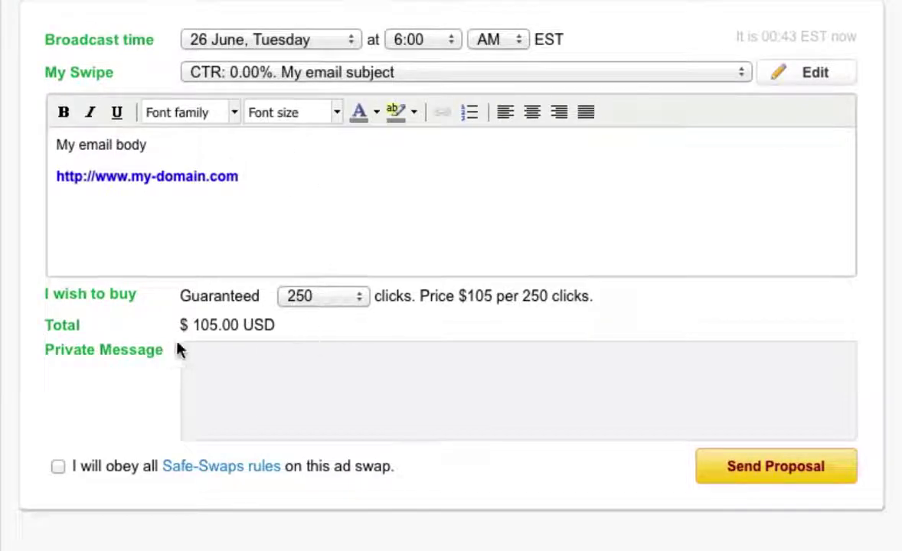
left_click(58, 467)
left_click(776, 476)
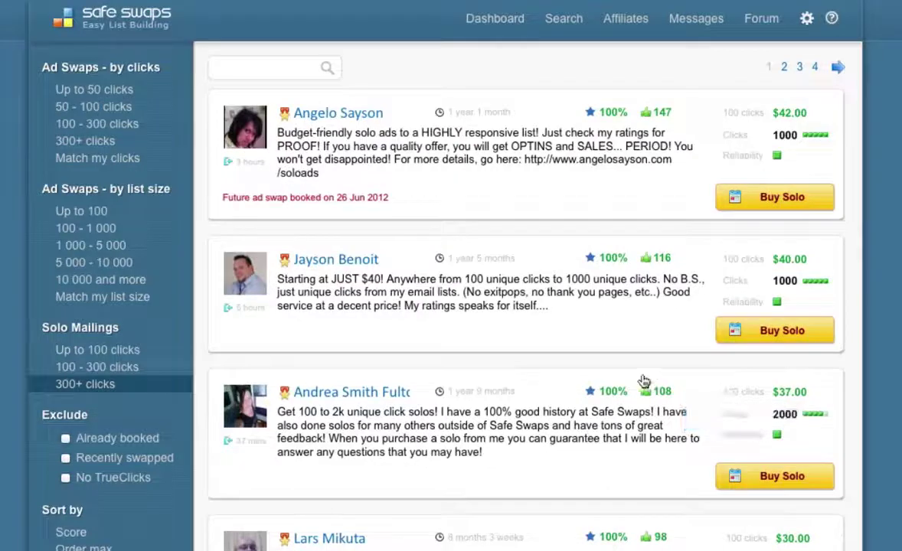
Step: Filter the solo mailings to sellers offering 300+ clicks
left_click(90, 383)
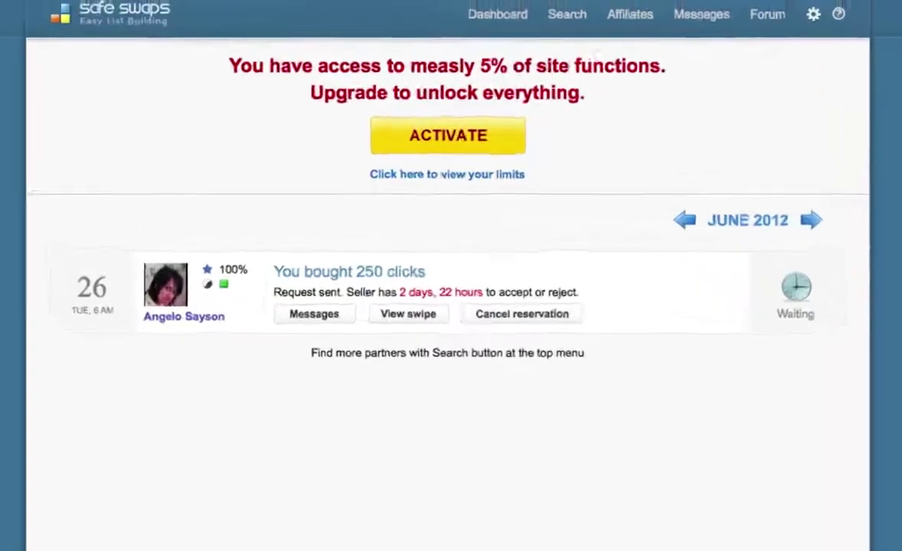
left_click(496, 30)
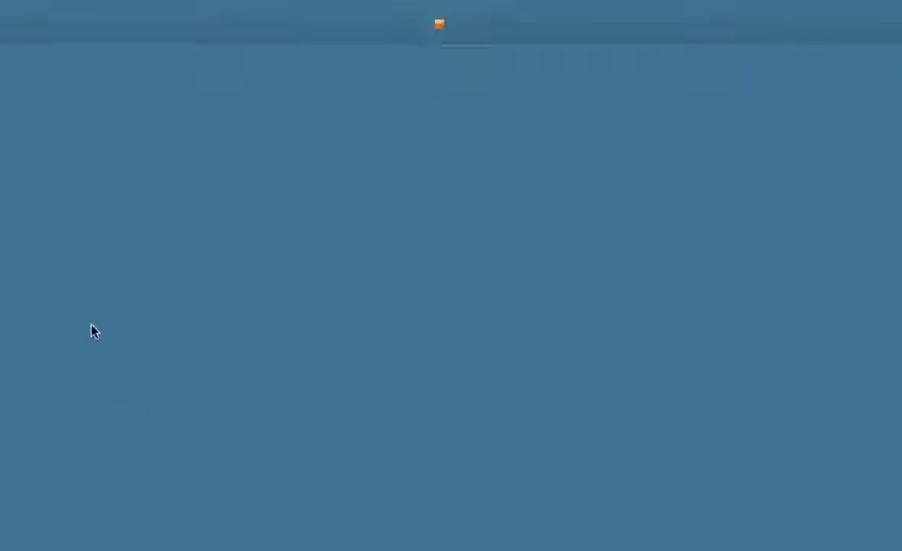